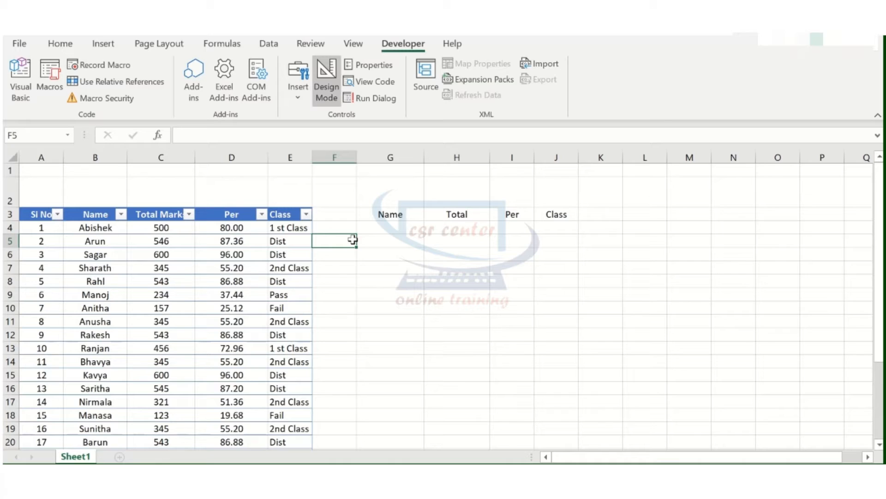
- Examine the student table's marks, the percentage and class formulas, and the empty cells around the Name, Total, Per and Class result headers
left_click(267, 286)
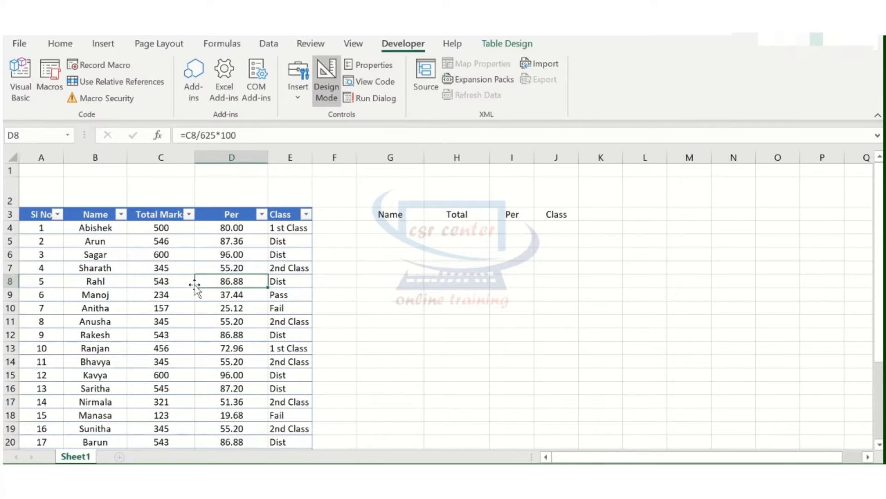
left_click(95, 252)
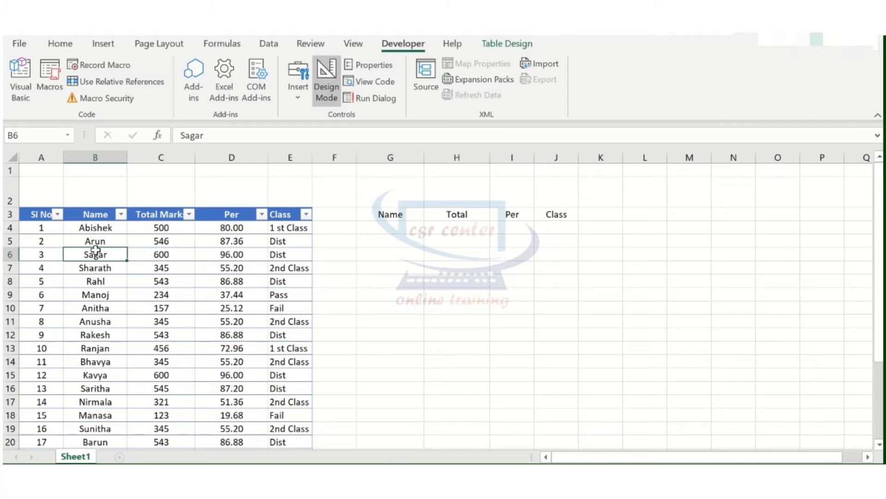
left_click(251, 255)
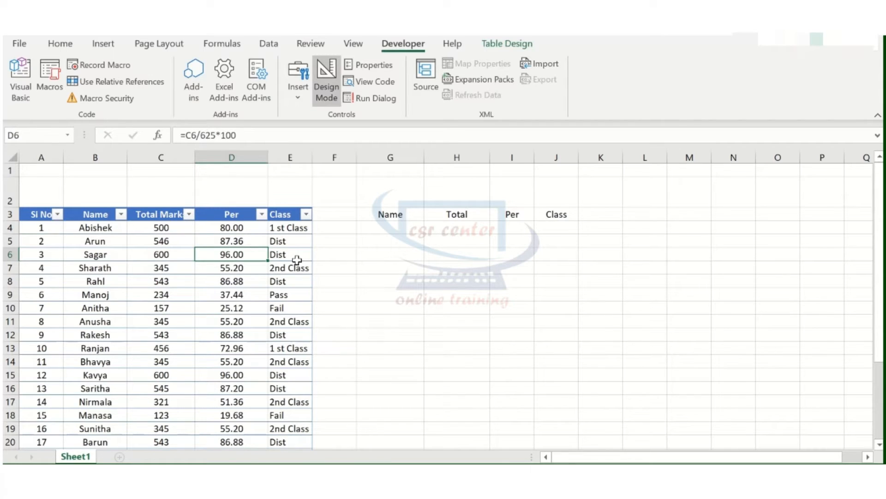
left_click(360, 242)
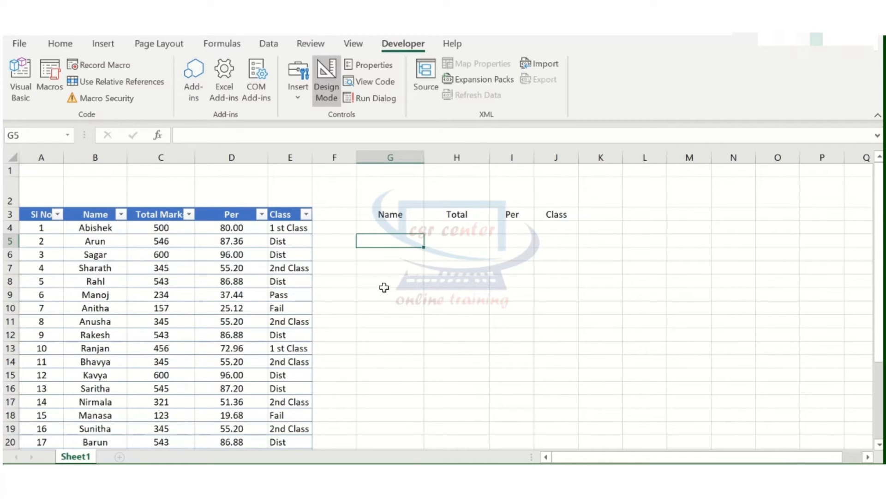
left_click(281, 279)
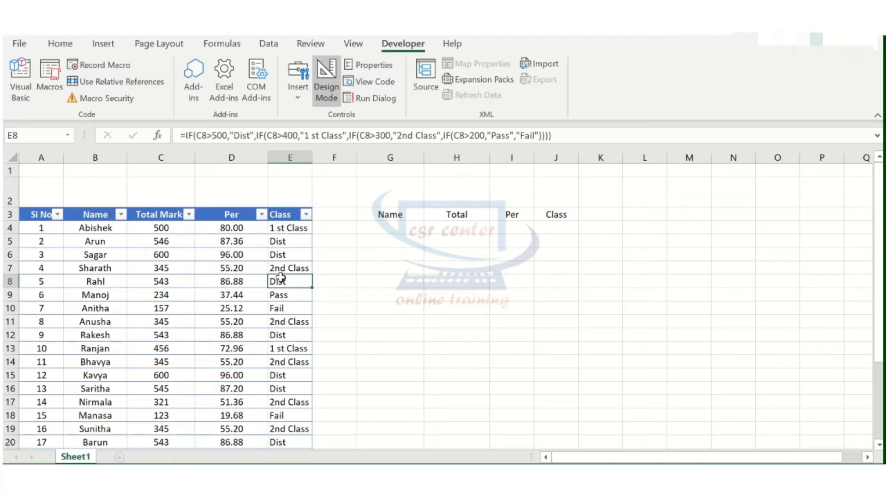
left_click(477, 190)
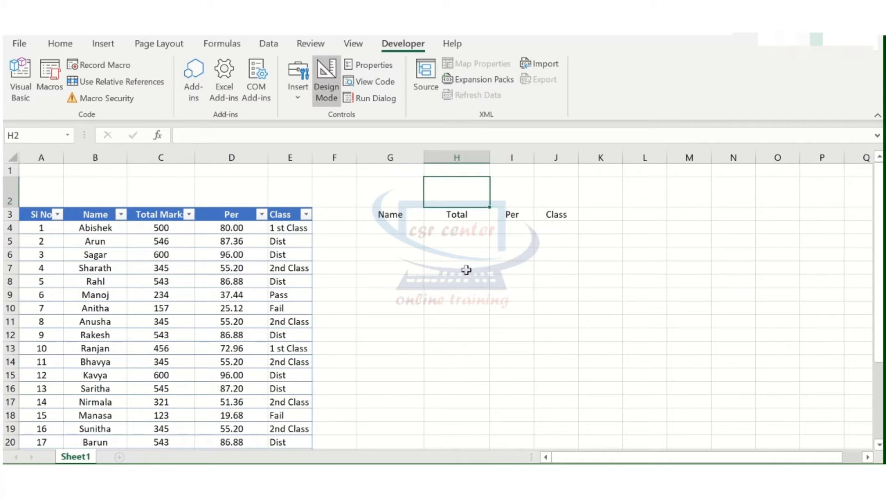
left_click(188, 284)
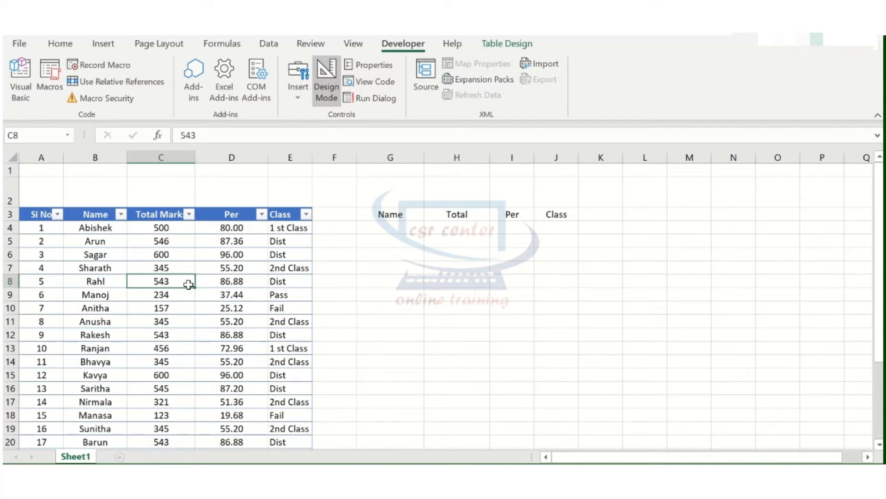
left_click(513, 187)
left_click(456, 198)
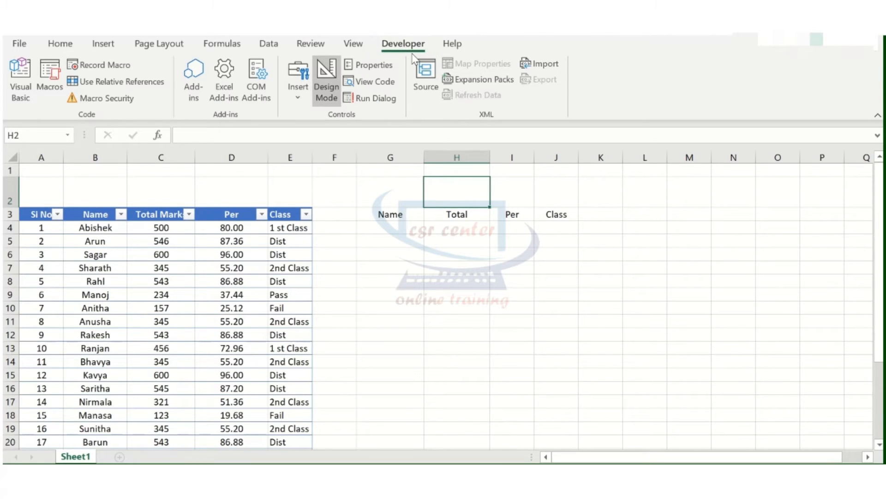
- Check the ribbon customization options for the Developer tab, then close them without changes
right_click(434, 112)
left_click(473, 153)
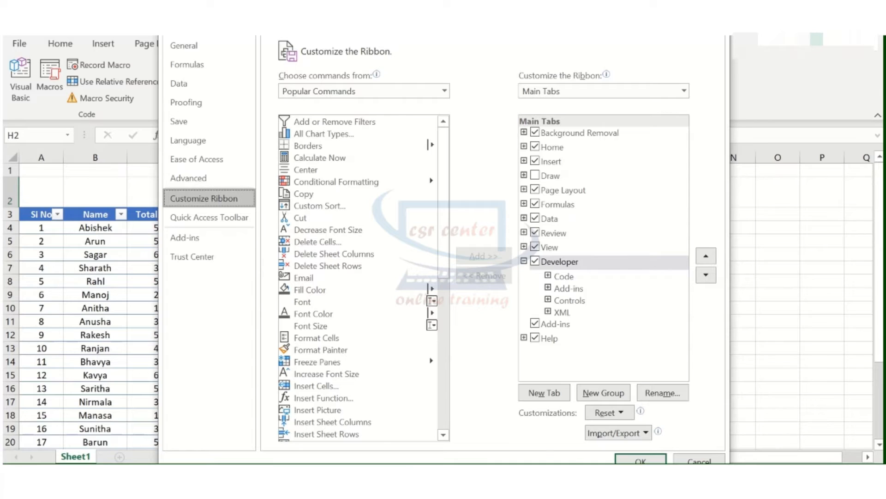
left_click(717, 23)
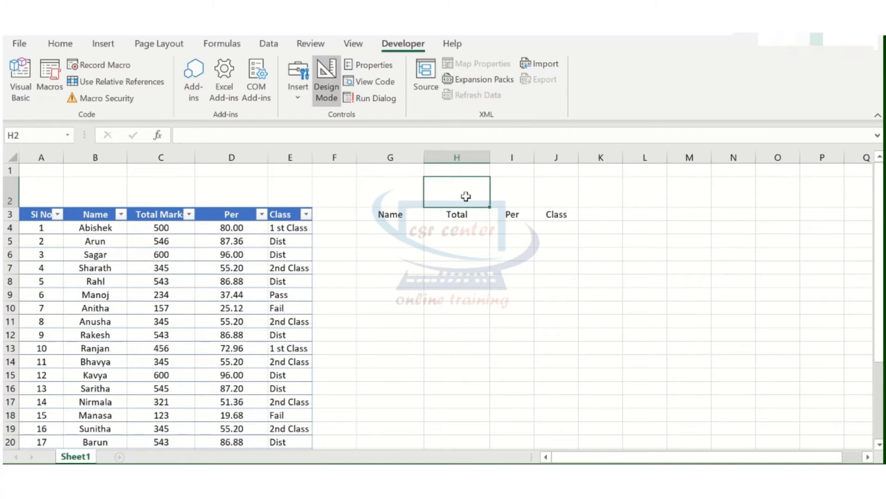
- Insert an ActiveX text box that covers cell H2, above the Total header
left_click(293, 98)
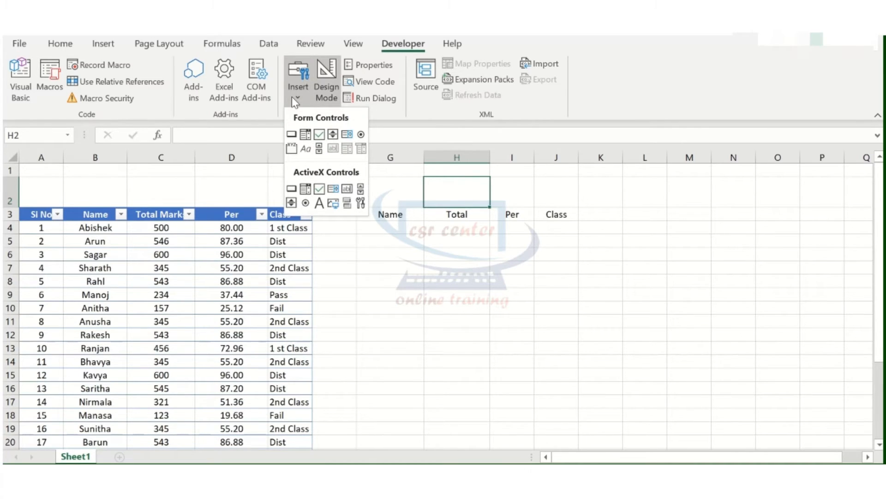
left_click(347, 189)
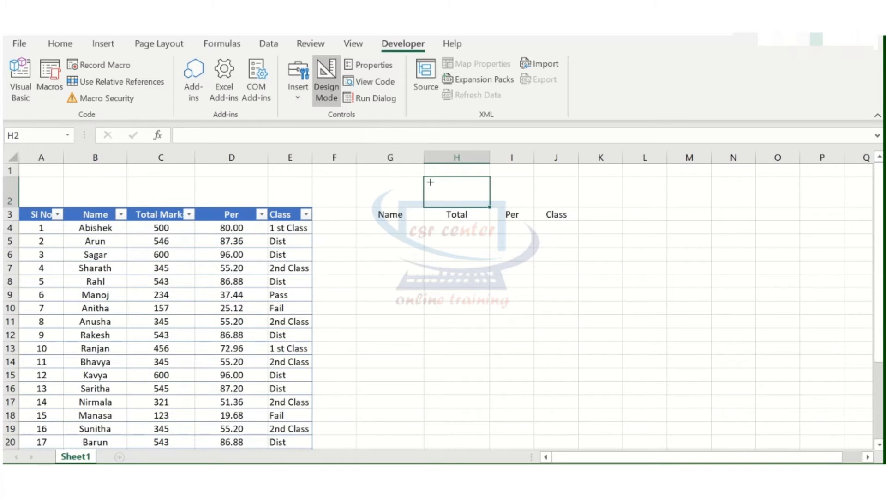
left_click_drag(426, 179, 491, 207)
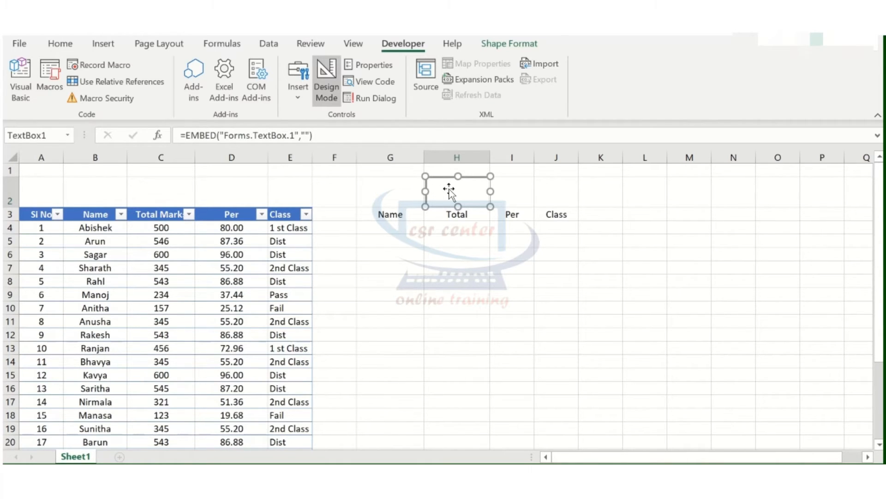
- Set the text box's LinkedCell property to H2 and close its properties
right_click(451, 193)
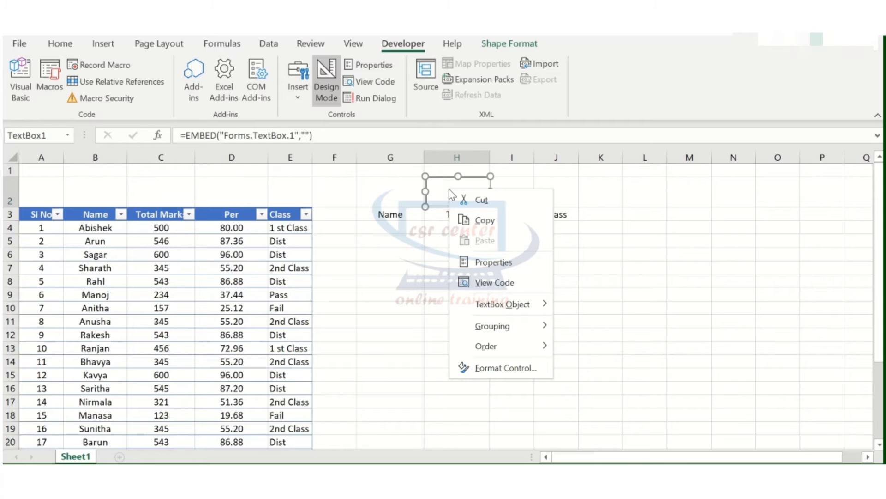
left_click(498, 262)
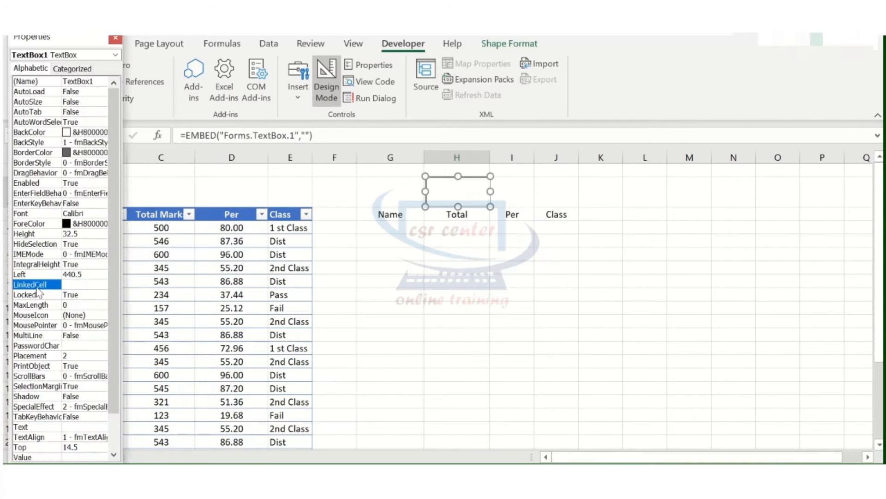
left_click(72, 283)
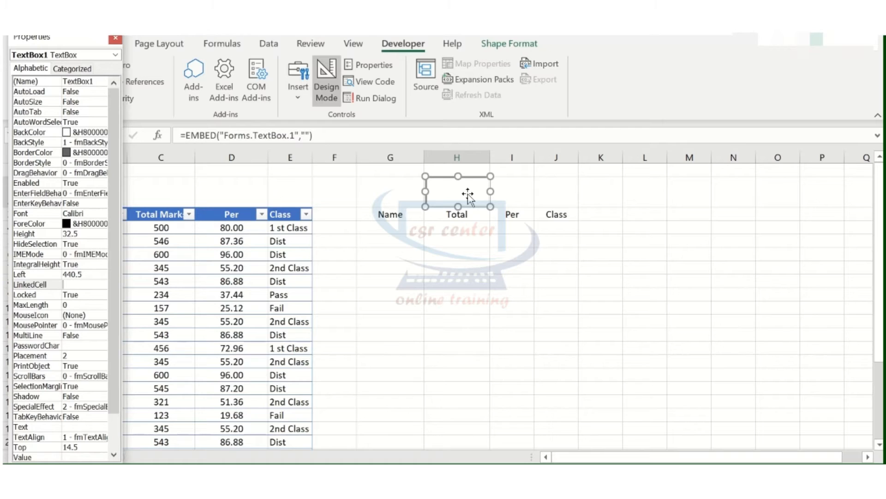
left_click(88, 281)
type("H2")
left_click(115, 38)
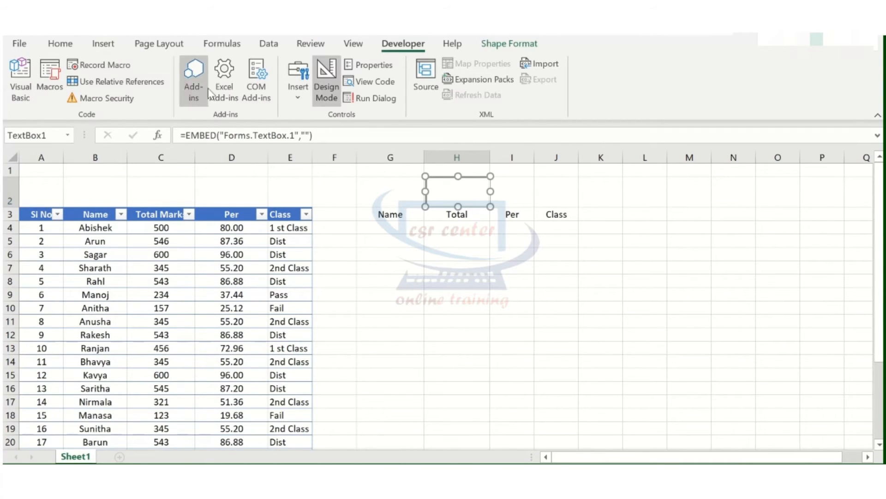
- Turn off Design Mode and enter a student's name from the table in the text box over H2
left_click(327, 76)
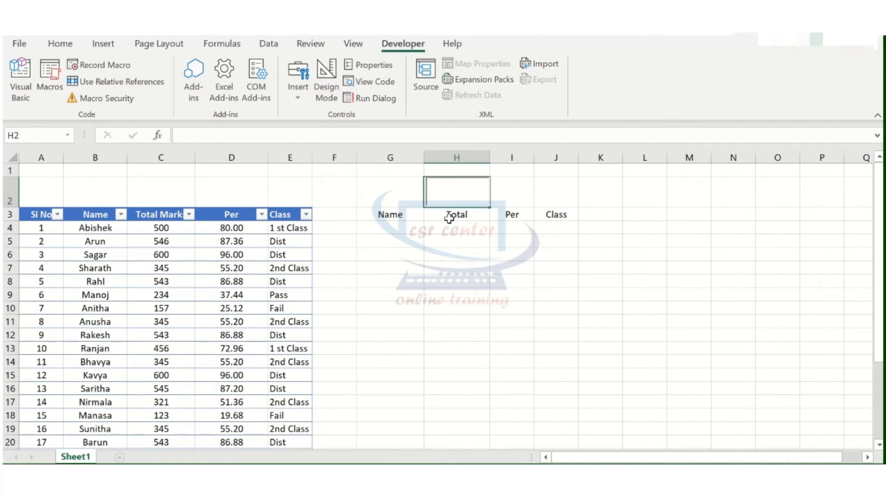
left_click(452, 188)
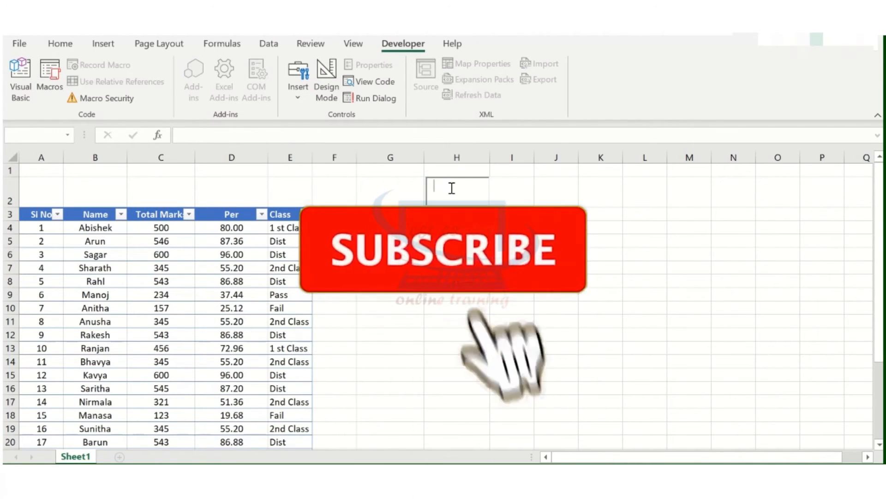
type("Arun")
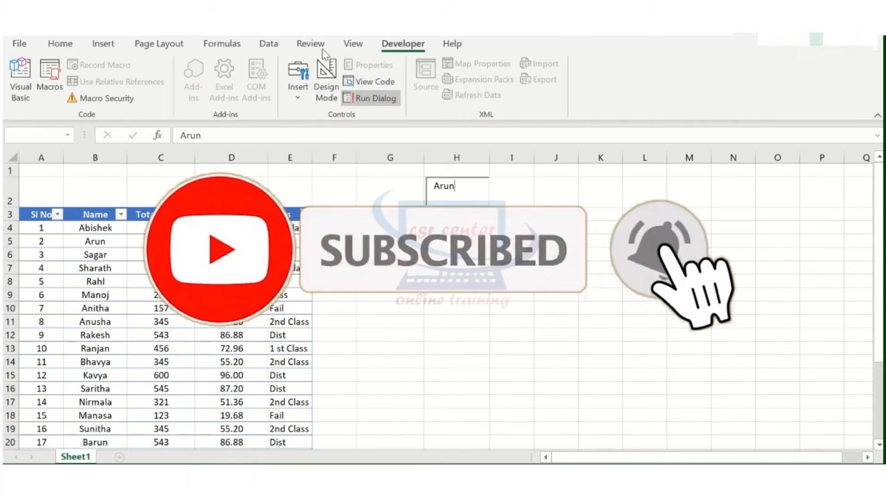
- Turn Design Mode back on, select the text box over H2, and turn Design Mode off again
left_click(333, 70)
left_click(487, 179)
left_click_drag(487, 179, 468, 179)
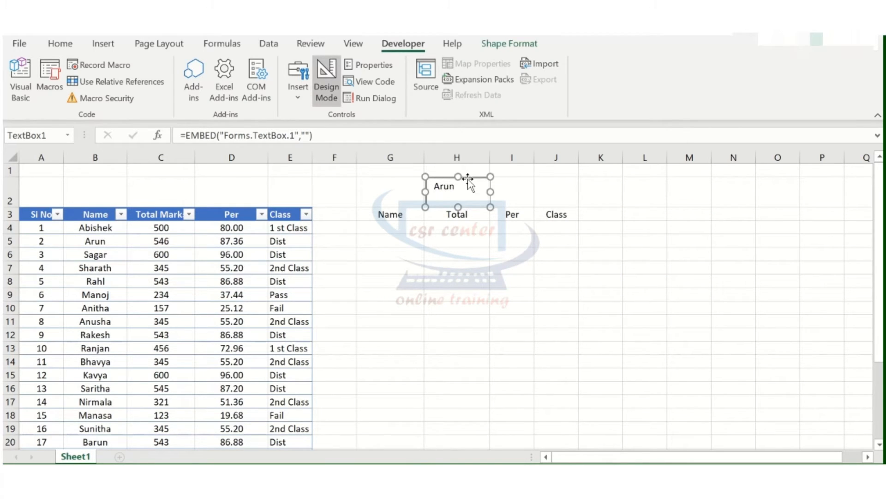
left_click(327, 77)
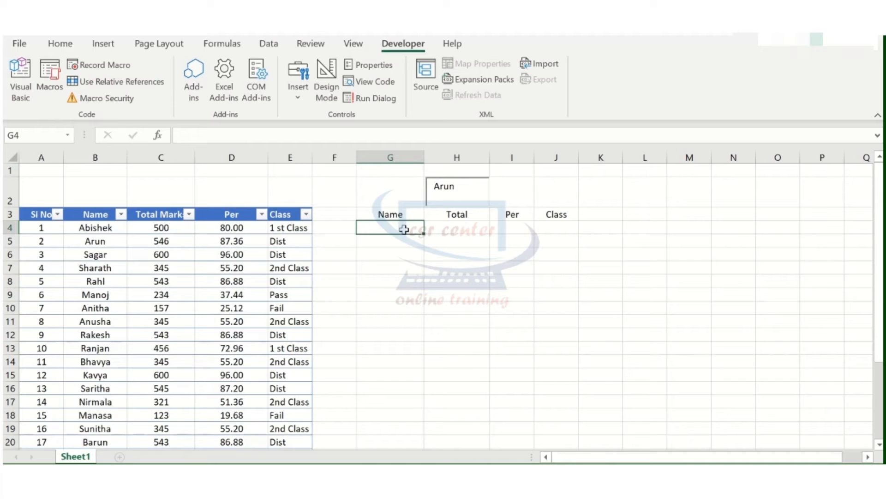
- Start a FILTER function in G4 with the table's Name through Class columns, headers included, as the Array argument
left_click(159, 135)
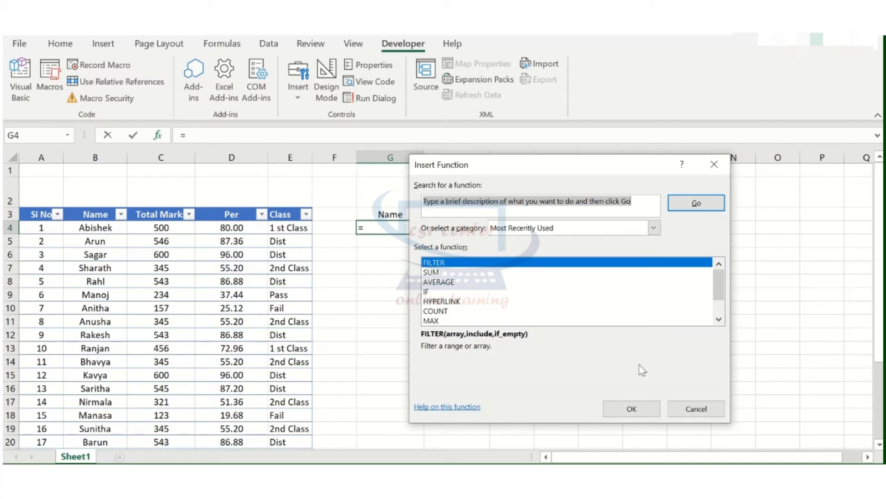
left_click(631, 408)
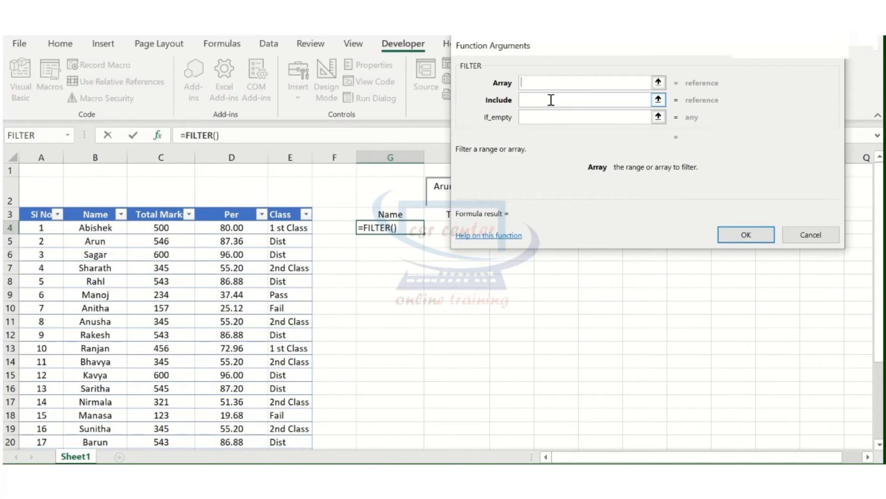
left_click(658, 82)
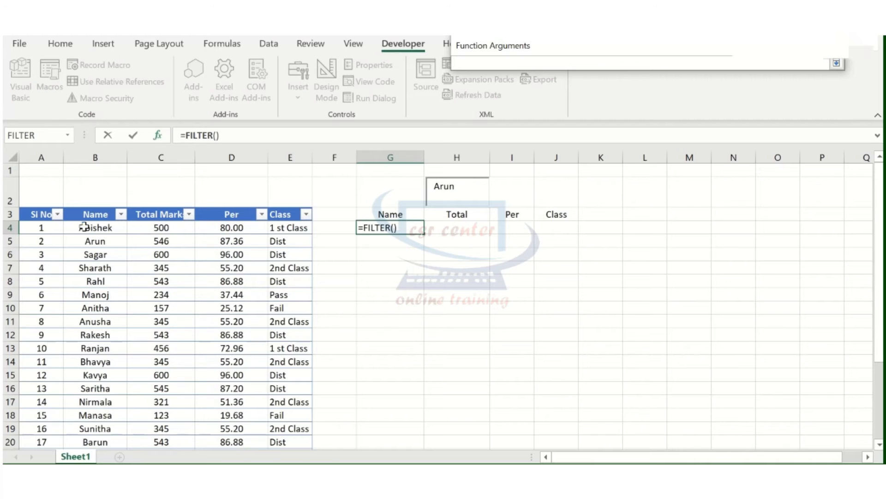
left_click(91, 213)
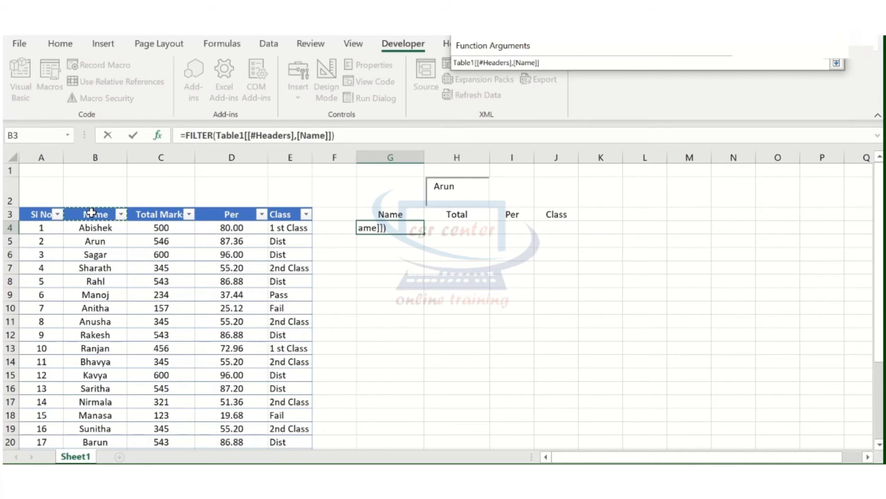
left_click_drag(91, 213, 271, 426)
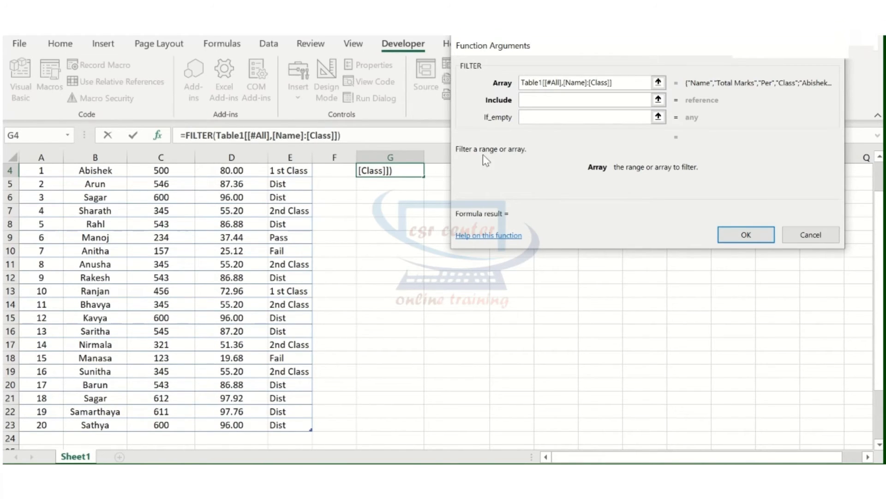
- Set FILTER's Include argument to match the table's whole Name column, header included, against H2: Table1[[#All],[Name]]=H2
left_click(558, 103)
left_click(658, 99)
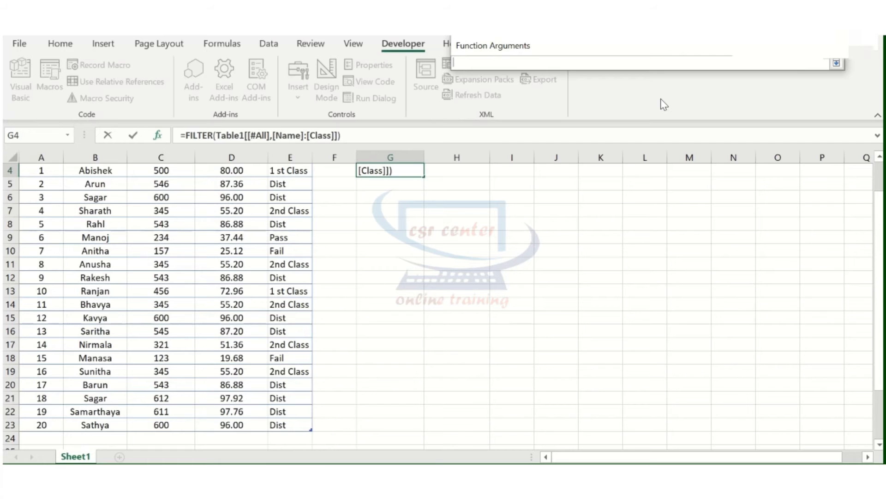
scroll(184, 277, "up", 1)
left_click(109, 174)
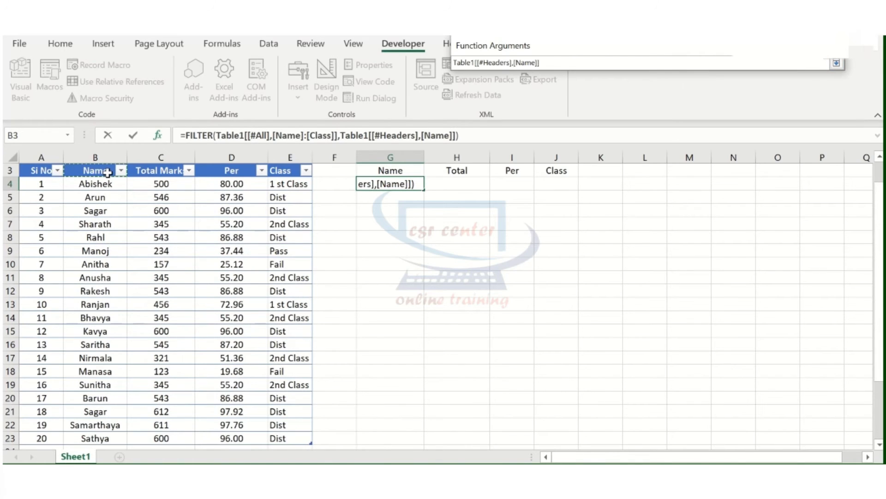
left_click_drag(109, 175, 102, 431)
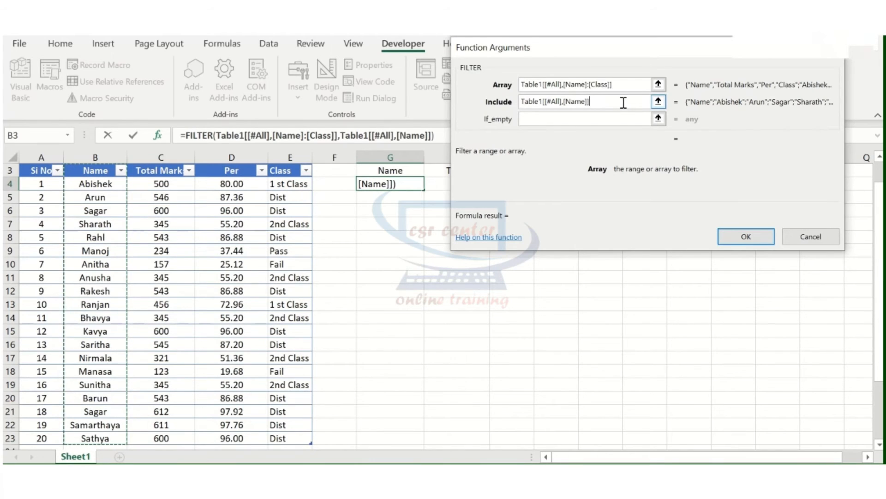
type("=")
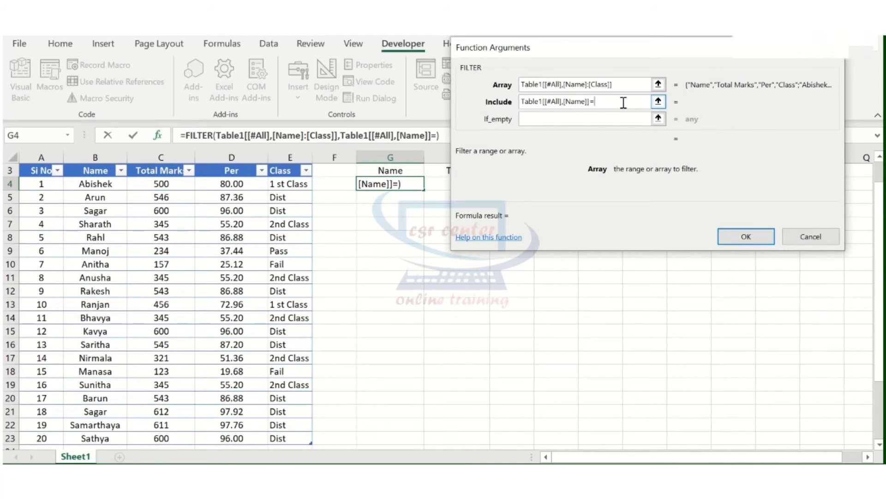
type("H2")
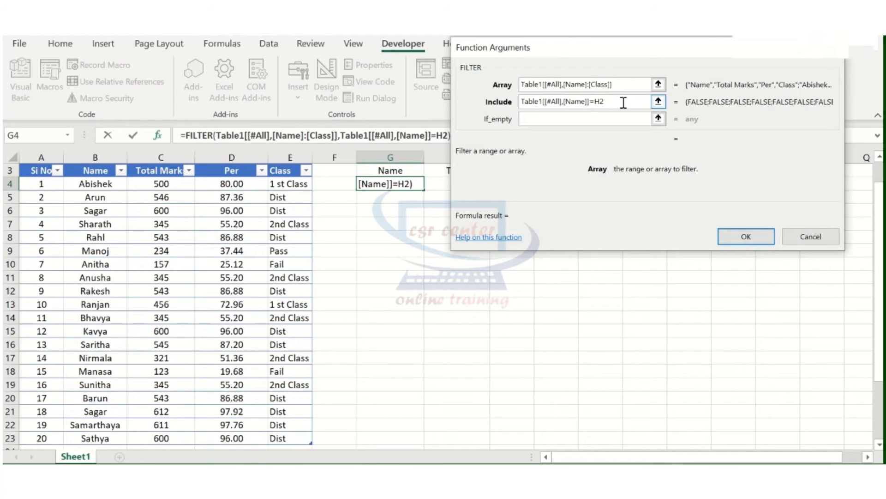
- Set FILTER's If_empty argument to "No Data Found" and complete the formula in G4
left_click(600, 119)
left_click(594, 118)
type("\"")
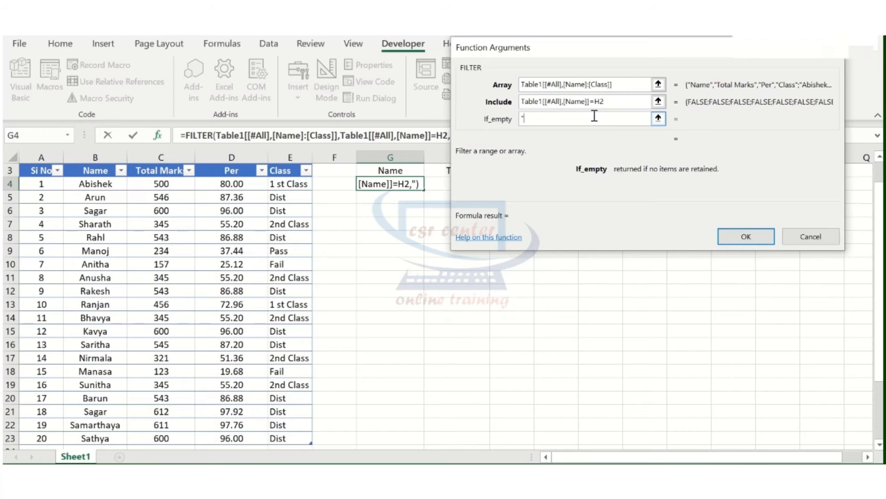
type("No Data Found\"")
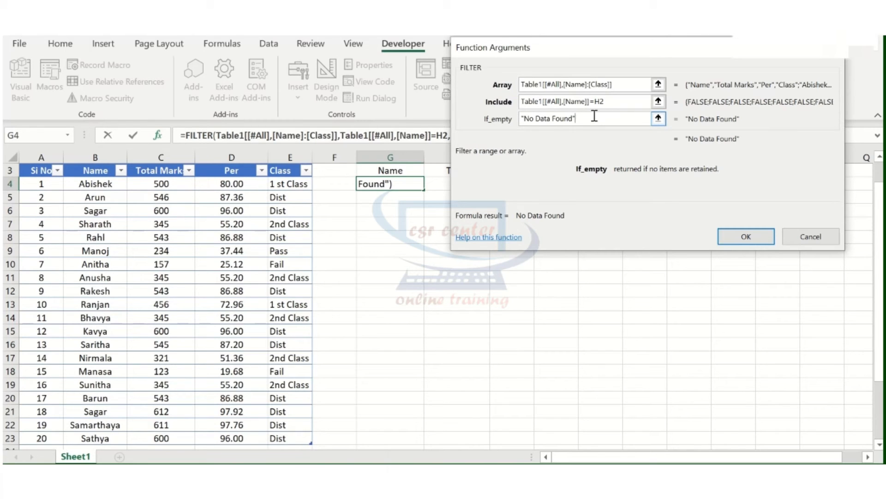
left_click(734, 239)
- Replace the text in the search box over H2 with the student name listed in B5
scroll(734, 239, "up", 1)
double_click(461, 188)
key("BackSpace")
key("BackSpace")
key("BackSpace")
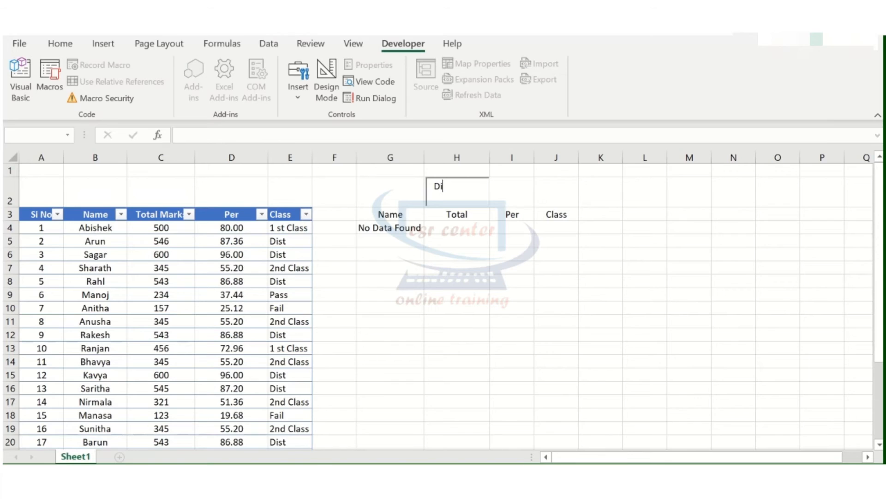
key("BackSpace")
type("Arun")
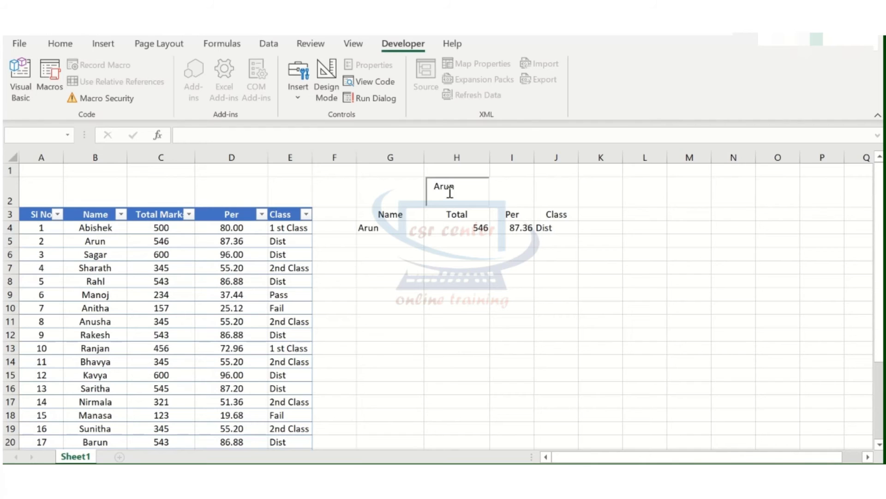
- Review the name search's result cells in G4:J4 and clear the search box over H2
left_click(373, 229)
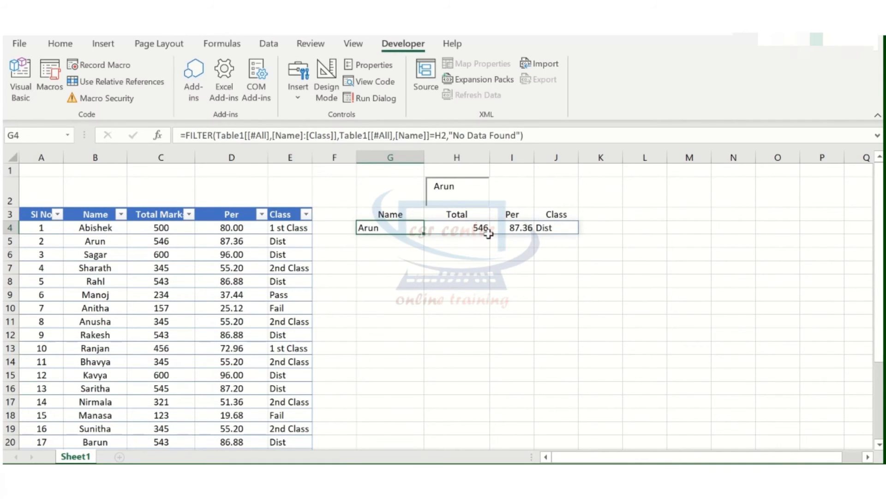
left_click(505, 231)
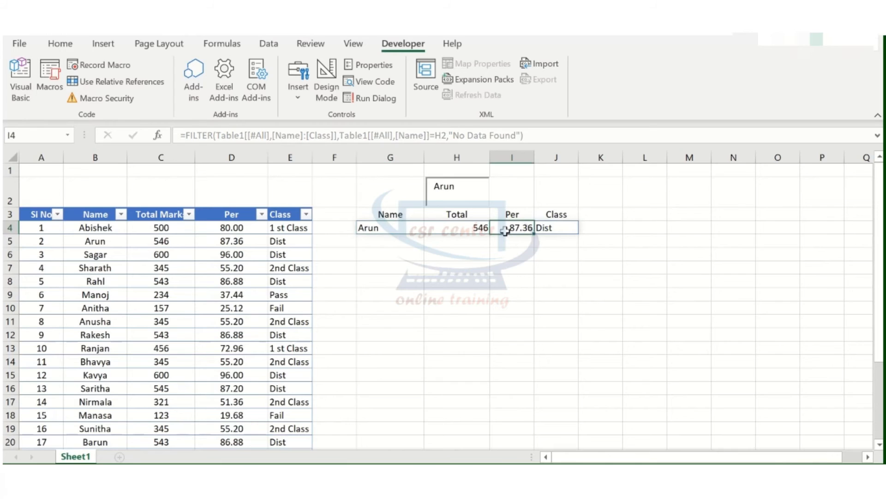
left_click(560, 215)
left_click(558, 229)
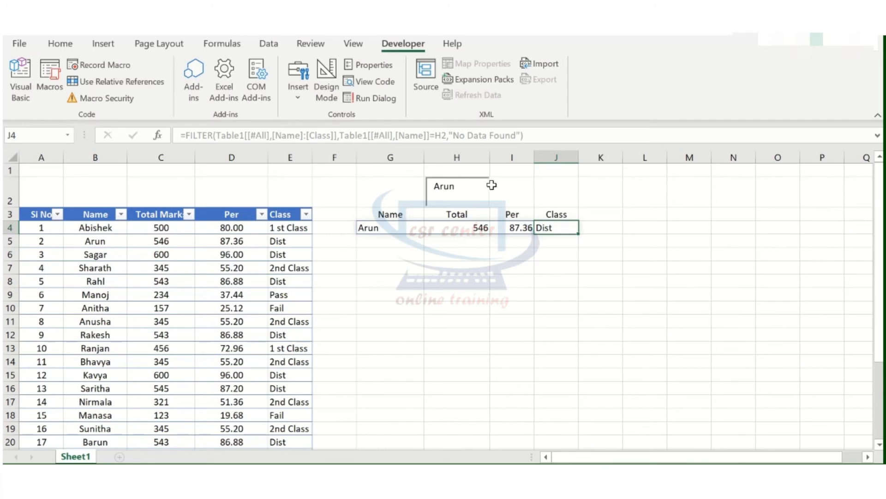
double_click(475, 200)
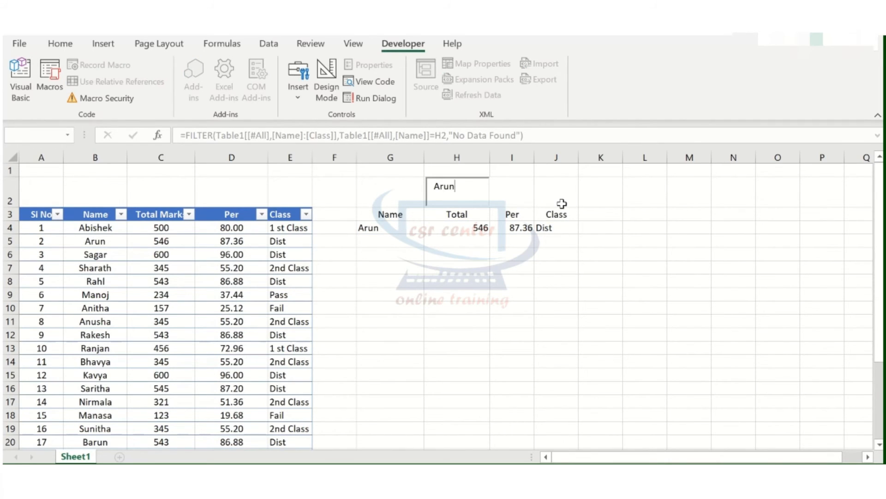
key("BackSpace")
key("BackSpace")
key("BackSpace")
key("BackSpace")
- Start a FILTER function in J4 with the table's Name through Class columns, headers included, as the Array argument
left_click(547, 233)
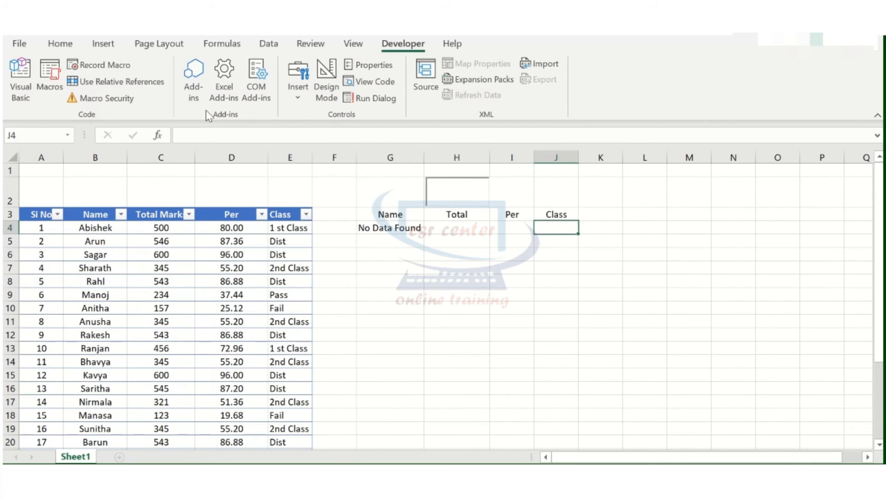
left_click(158, 134)
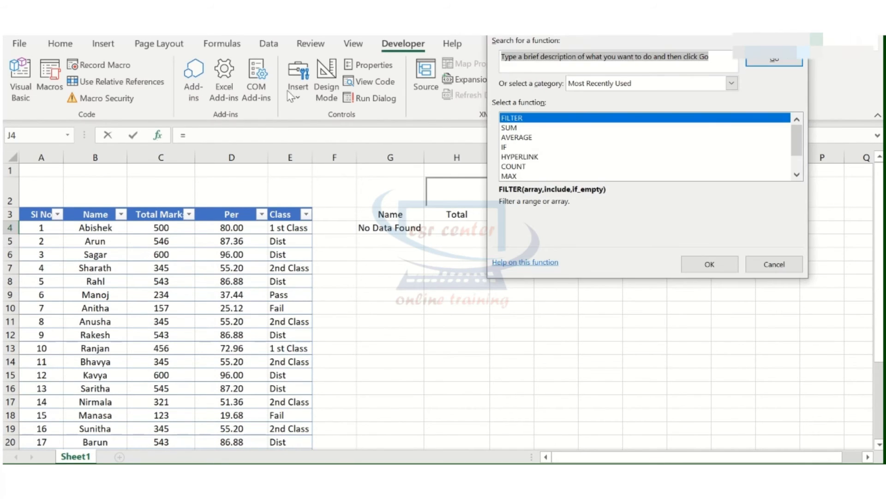
left_click(710, 265)
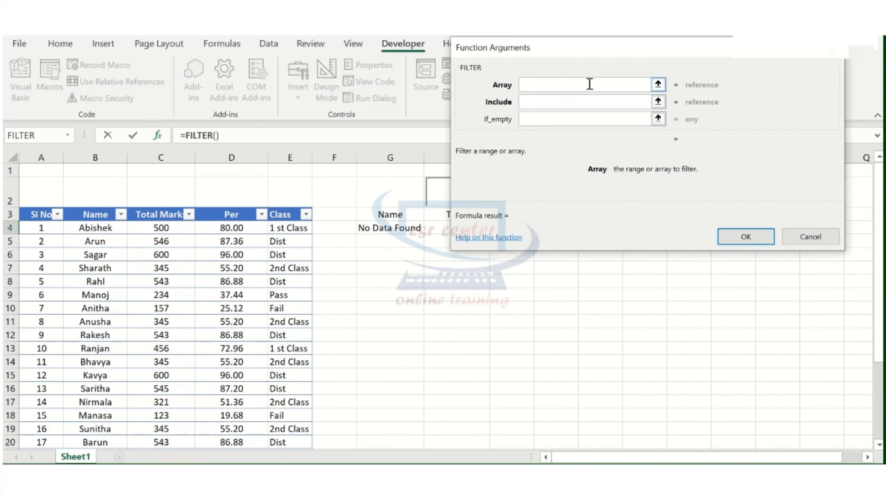
left_click(101, 215)
left_click_drag(101, 214, 299, 427)
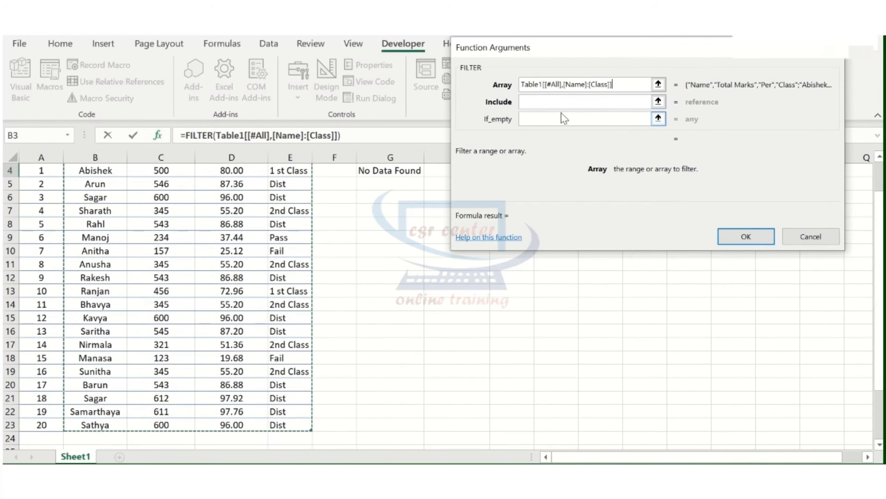
- Set FILTER's Include argument to match the table's whole Class column, header included, against H2: Table1[[#All],[Class]]=H2
left_click(553, 102)
left_click(304, 178)
key("Up")
key("Up")
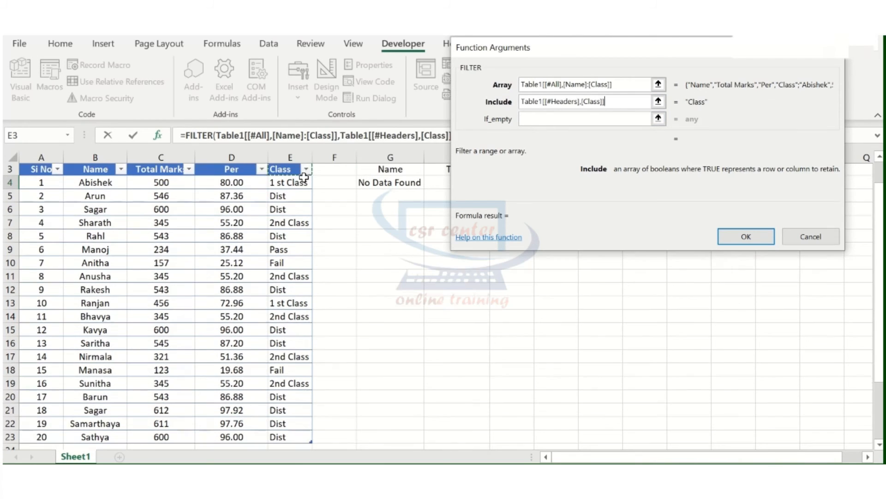
left_click(303, 179)
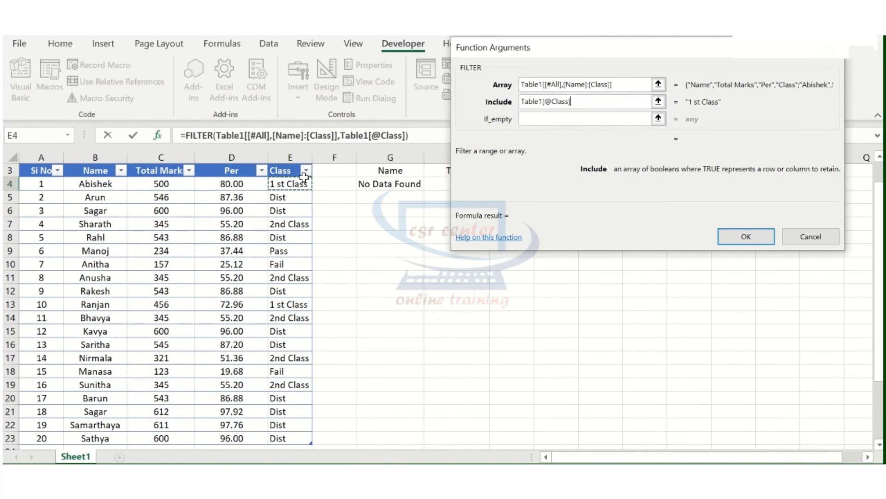
left_click(289, 171)
left_click_drag(290, 170, 293, 437)
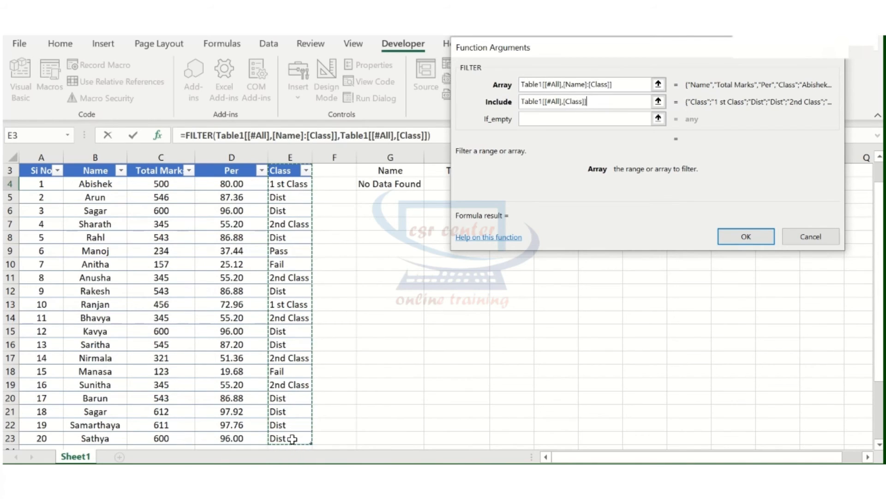
type("=H2")
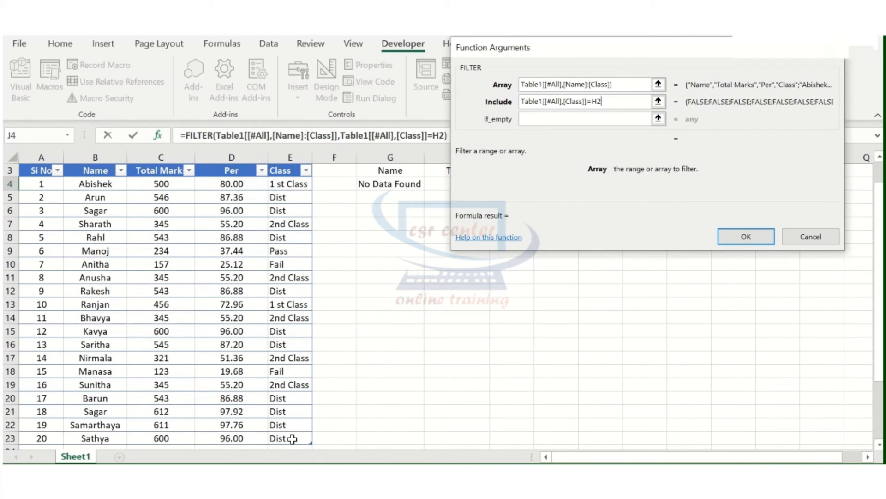
- Set the If_empty argument to "No Data Found" and complete the class FILTER formula in J4
left_click(556, 123)
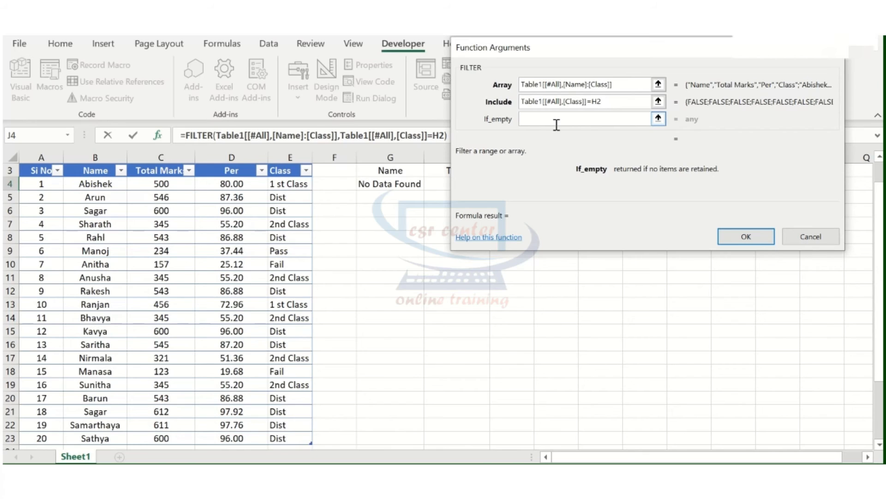
type("\"No Data Found")
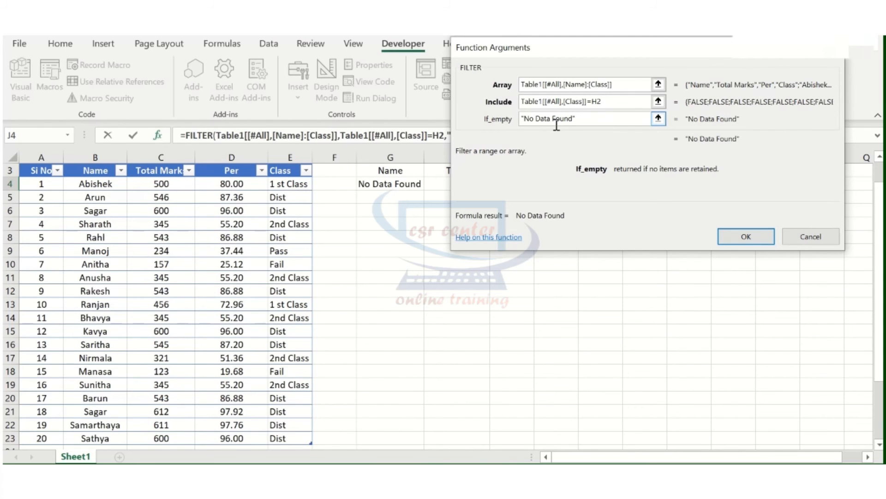
left_click(745, 236)
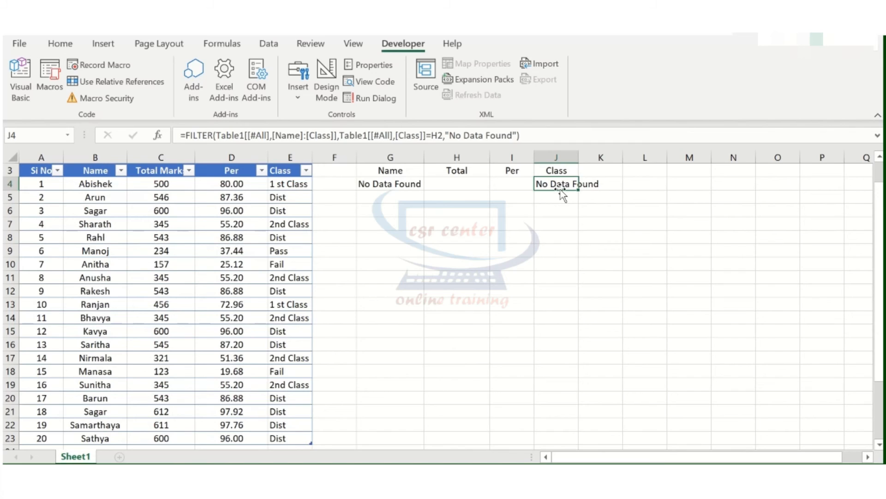
- Return to the search box over H2 and enter the class Dist as the search text
key("Up")
key("Up")
key("Up")
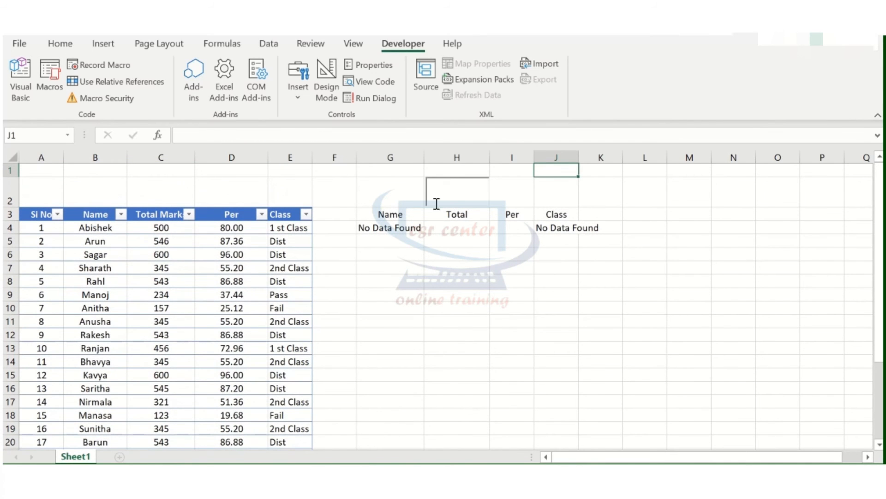
left_click(447, 197)
type("Dis")
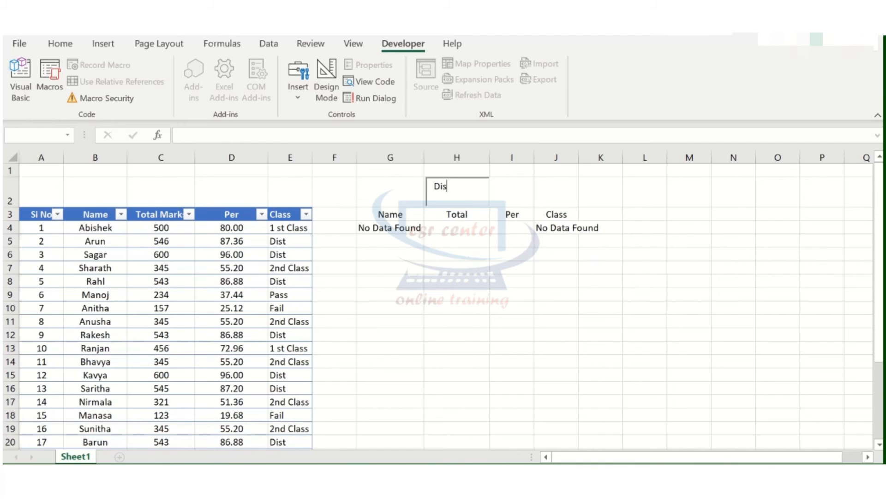
type("t")
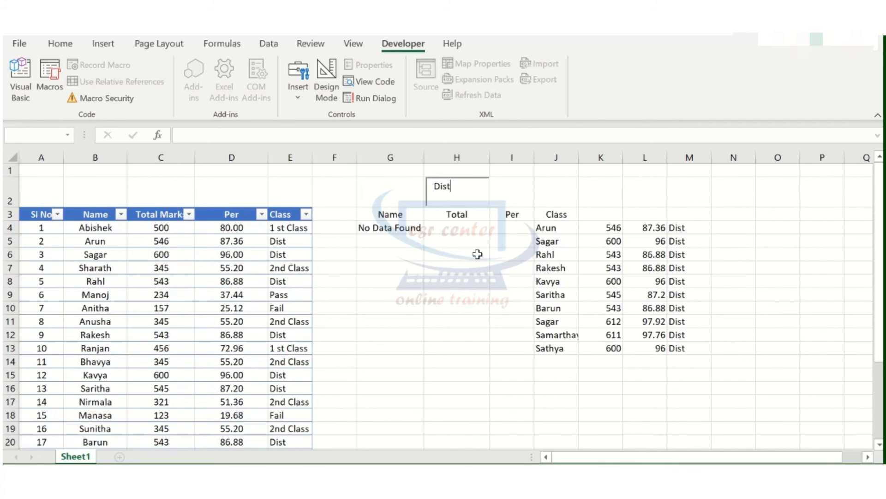
- Inspect the name FILTER formula in G4 and its neighbouring cells, and clear Dist from the search box
left_click(467, 229)
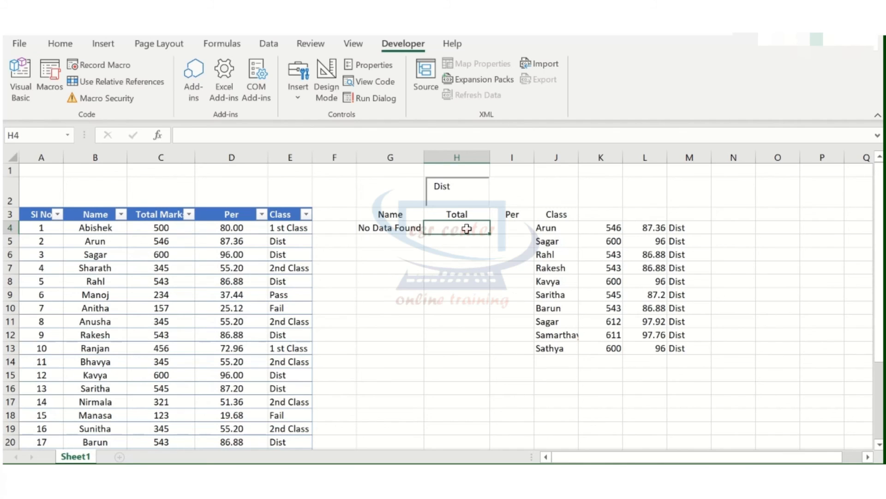
left_click(524, 227)
left_click(416, 228)
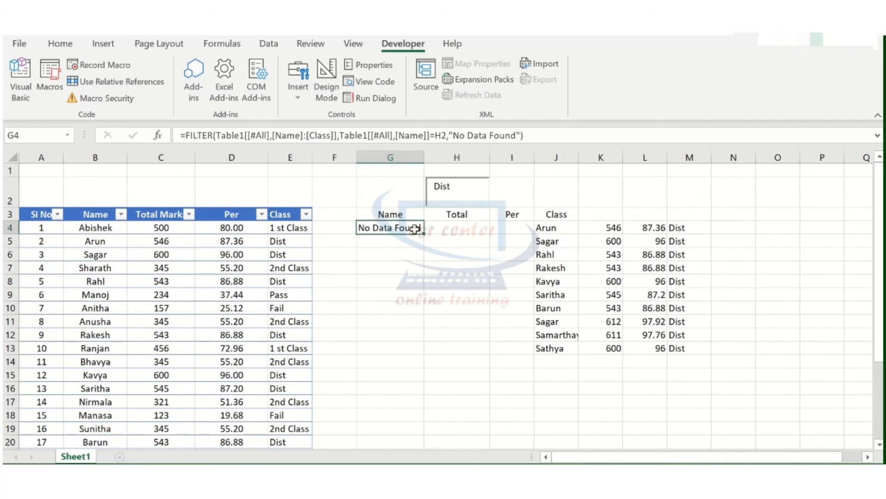
left_click(469, 198)
key("BackSpace")
key("BackSpace")
key("BackSpace")
key("BackSpace")
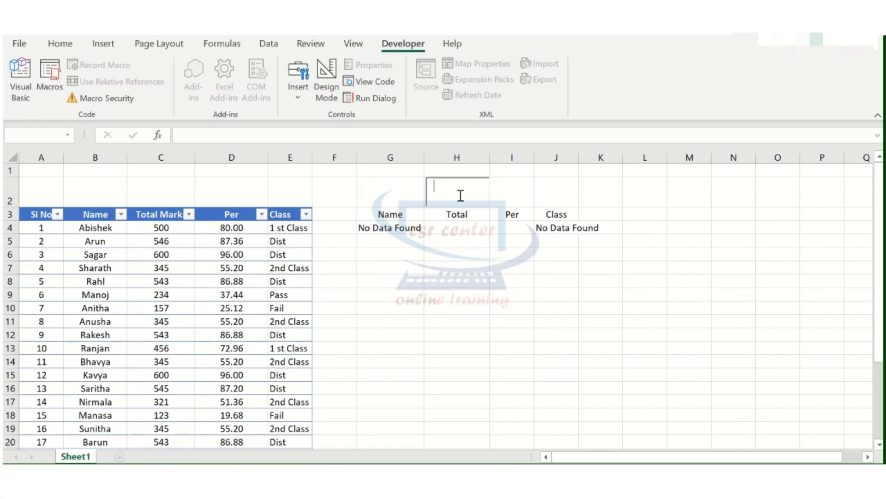
- Move the class FILTER formula from J4 to K4
left_click(525, 286)
left_click(548, 224)
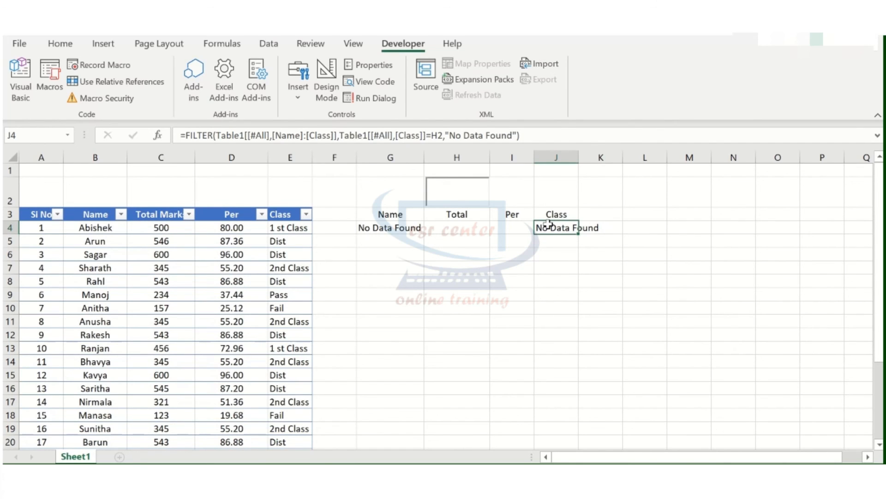
left_click_drag(545, 235, 596, 228)
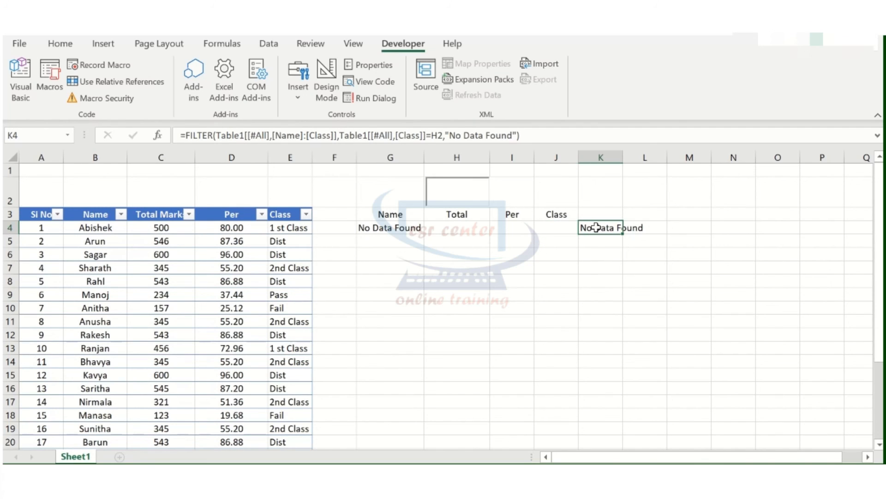
left_click(589, 246)
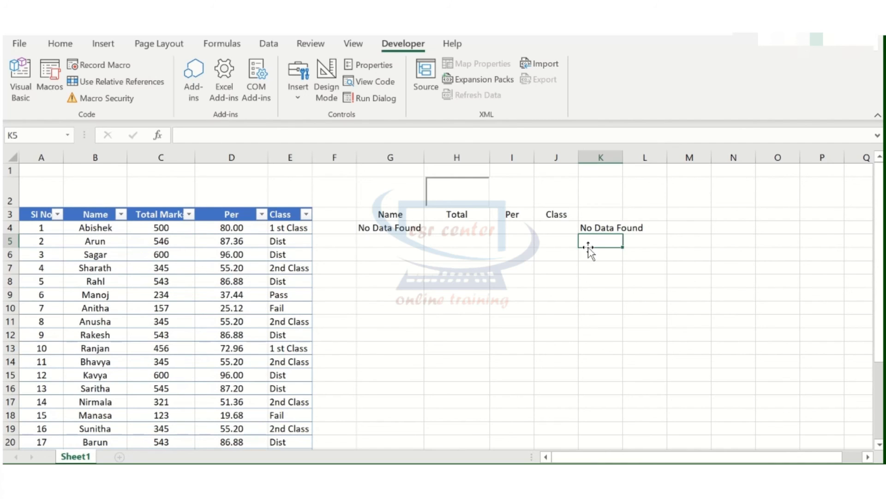
- Test the search box with the student name listed in B15, and clear it again
left_click(441, 194)
type("Kavya")
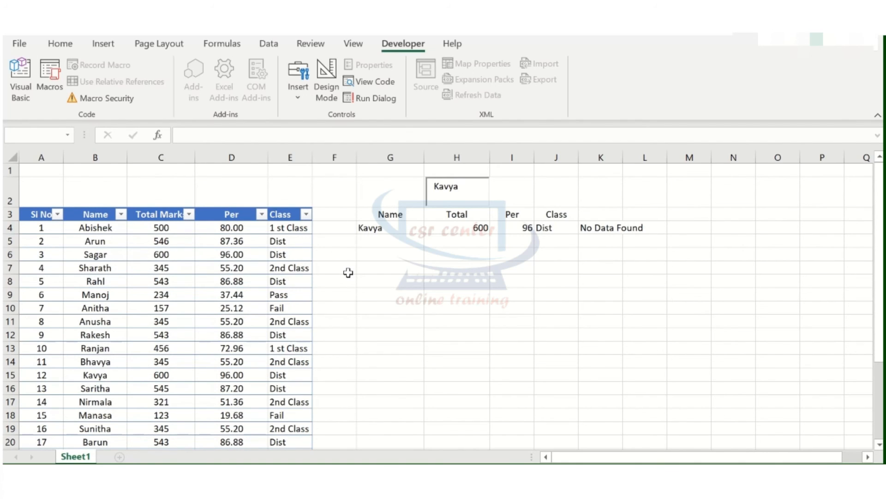
key("BackSpace")
key("BackSpace")
key("BackSpace")
key("BackSpace")
key("BackSpace")
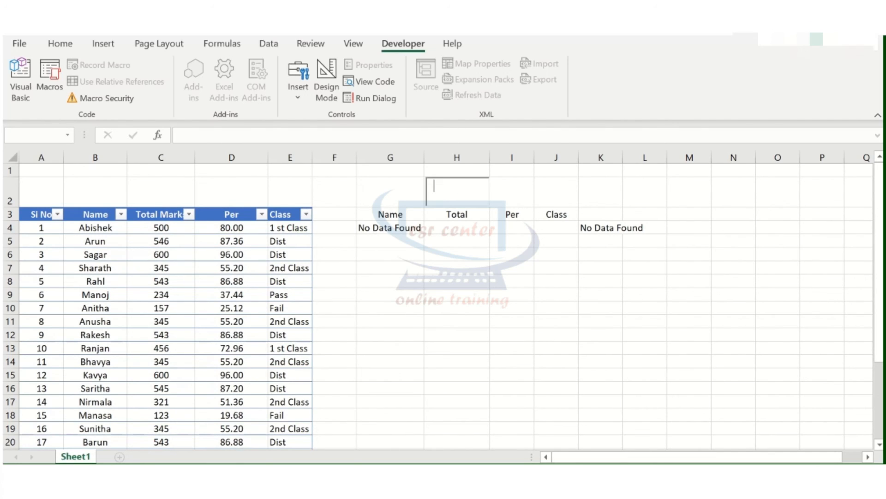
- Enter Fail in the search box over H2 and select the class FILTER formula in K4
type("Fail")
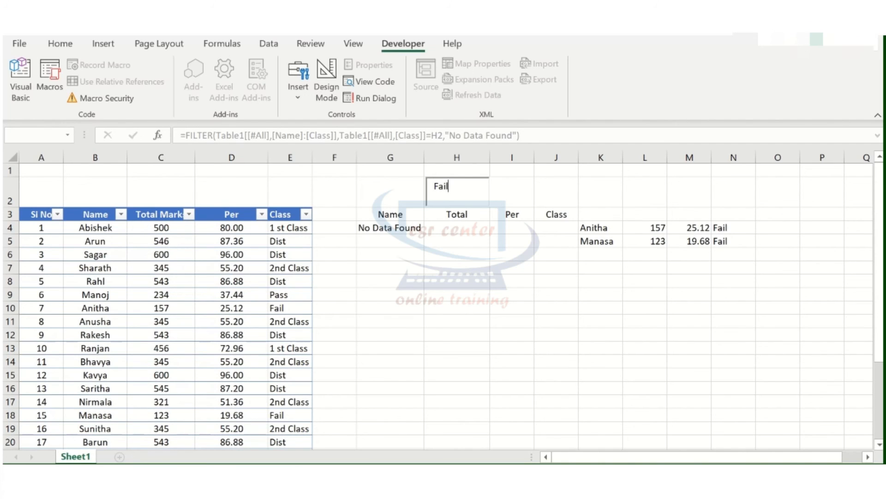
left_click(621, 210)
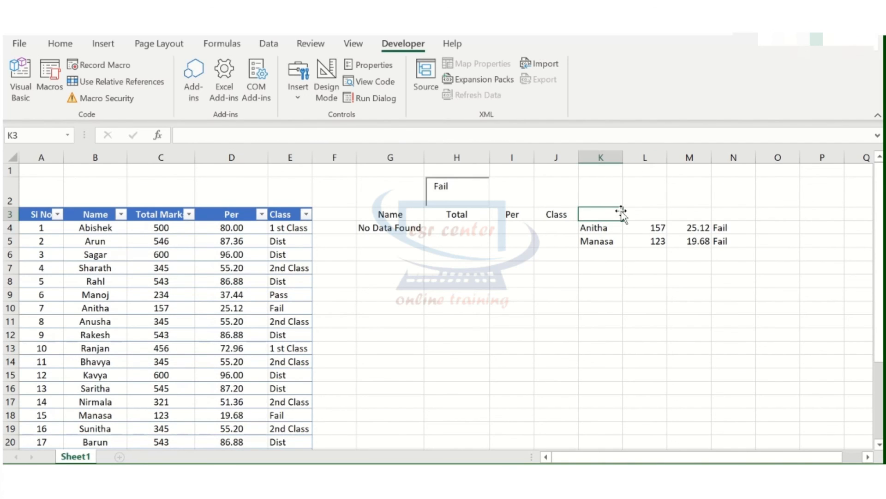
left_click(614, 229)
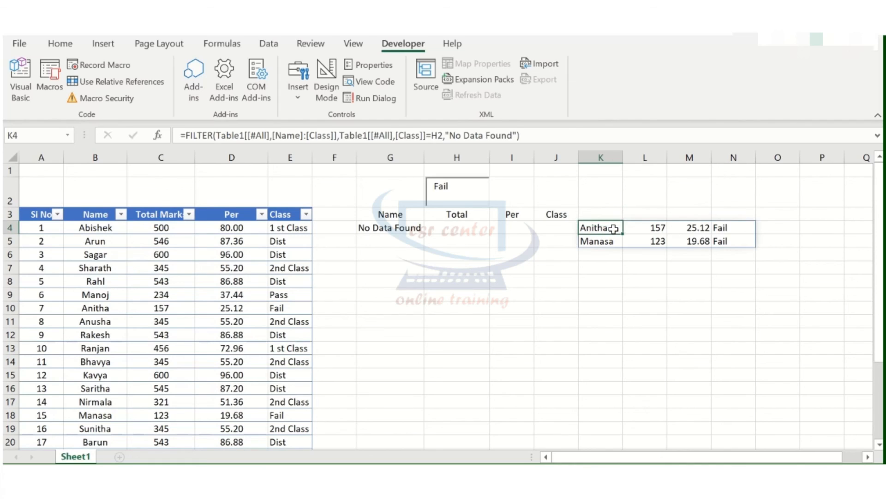